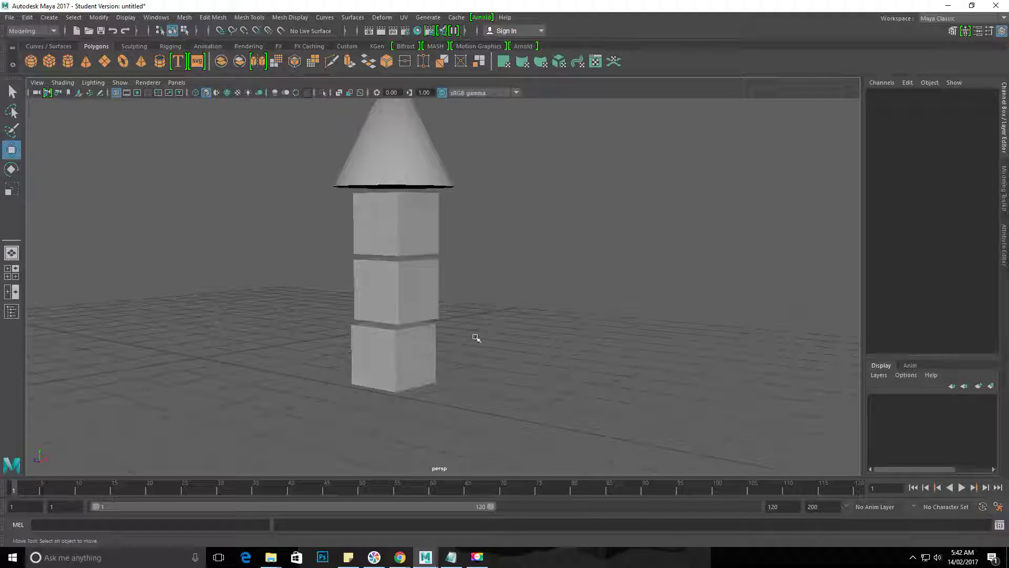
# - Select the bottom cube of the tower
pyautogui.click(399, 282)
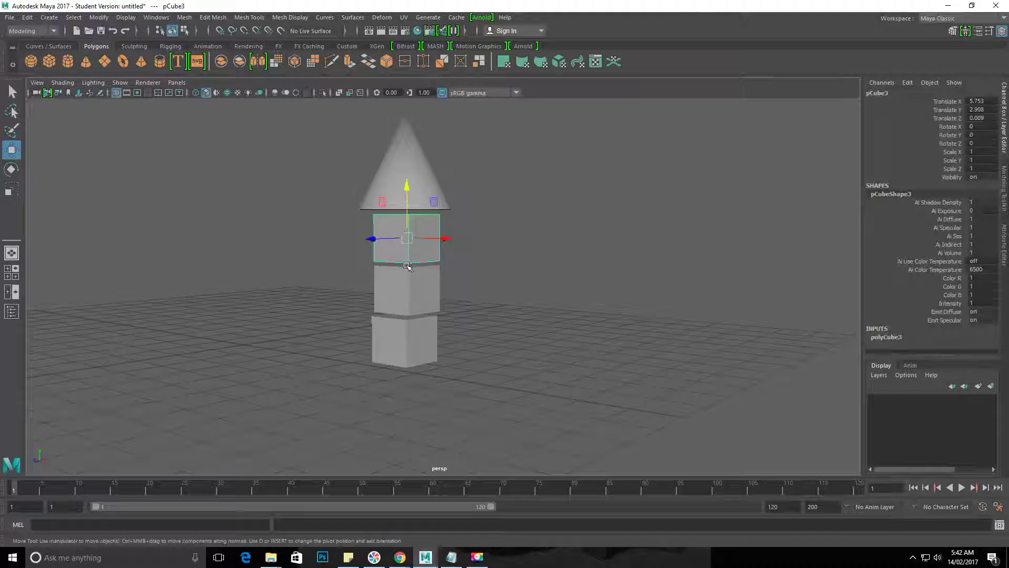
pyautogui.click(392, 332)
pyautogui.keyDown('alt'); pyautogui.moveTo(541, 324); pyautogui.dragTo(452, 357); pyautogui.keyUp('alt')
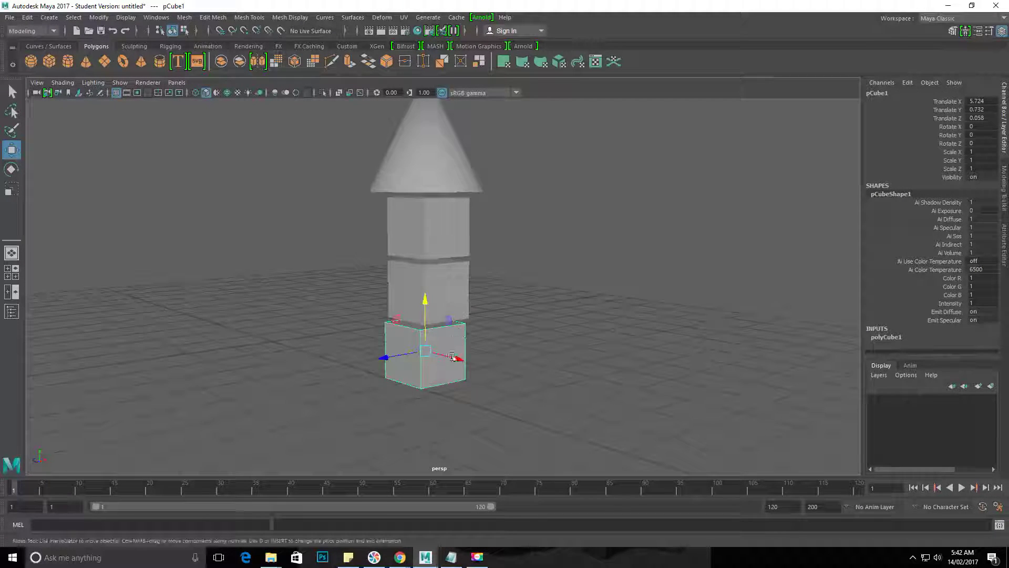
# - Switch to Notepad and copy the line "- Select the object you want to move" to just below the "To ROTATE an object:" heading
pyautogui.click(451, 557)
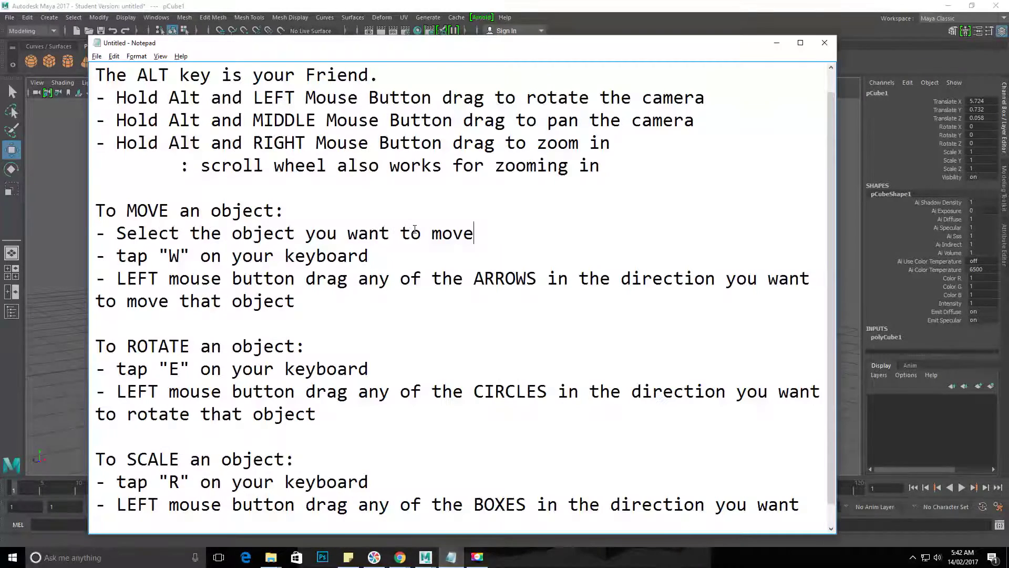
pyautogui.moveTo(479, 232); pyautogui.dragTo(59, 236)
pyautogui.hotkey('ctrl', 'c')
pyautogui.click(347, 349)
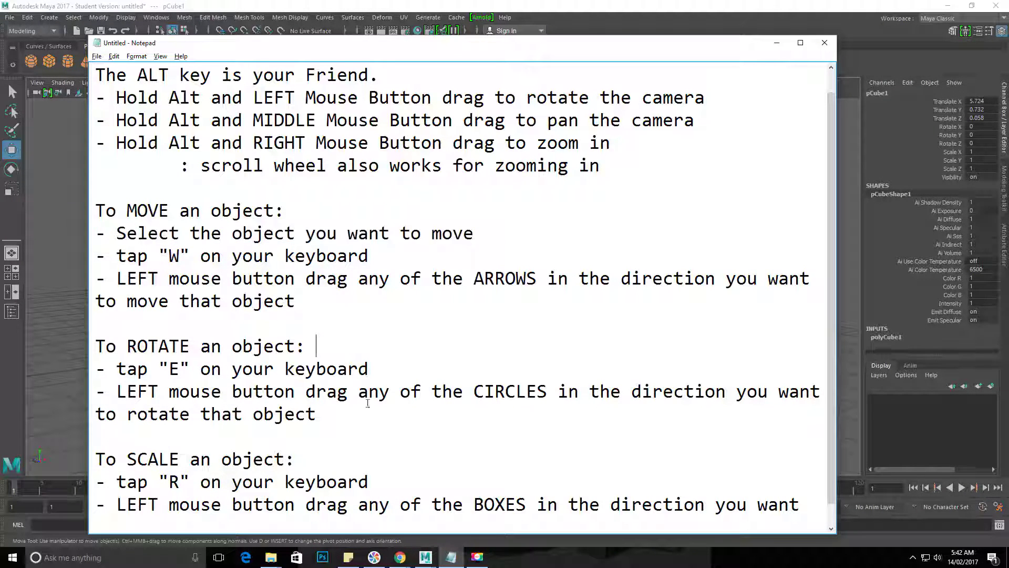
pyautogui.press('Return')
pyautogui.hotkey('ctrl', 'v')
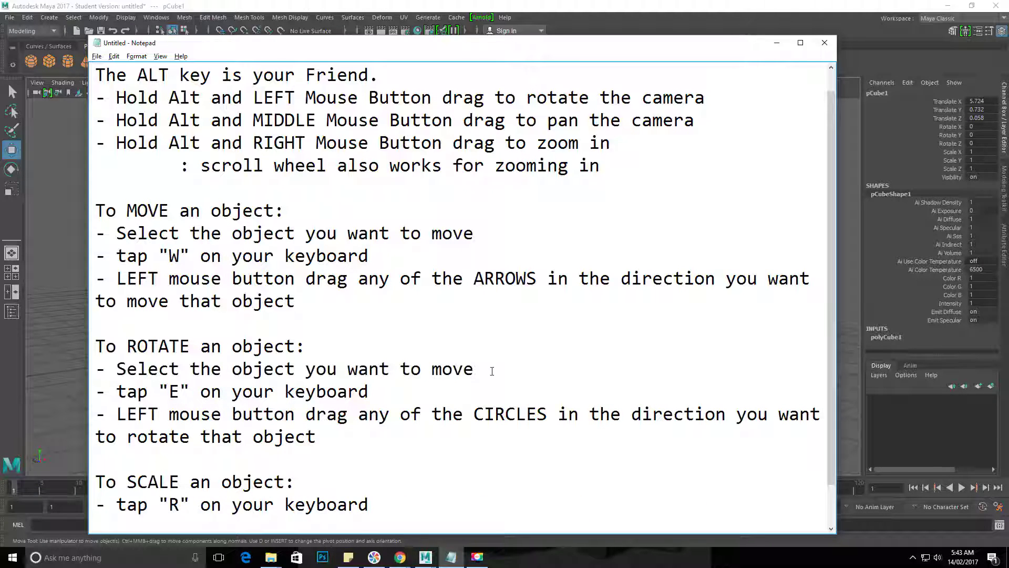
# - Replace the word "move" with "rotate" in the line pasted under the rotate heading
pyautogui.doubleClick(362, 368)
pyautogui.doubleClick(451, 368)
pyautogui.write('rotate')
# - Highlight "E" and the word "CIRCLES" in the rotate instructions
pyautogui.moveTo(170, 392); pyautogui.dragTo(195, 393)
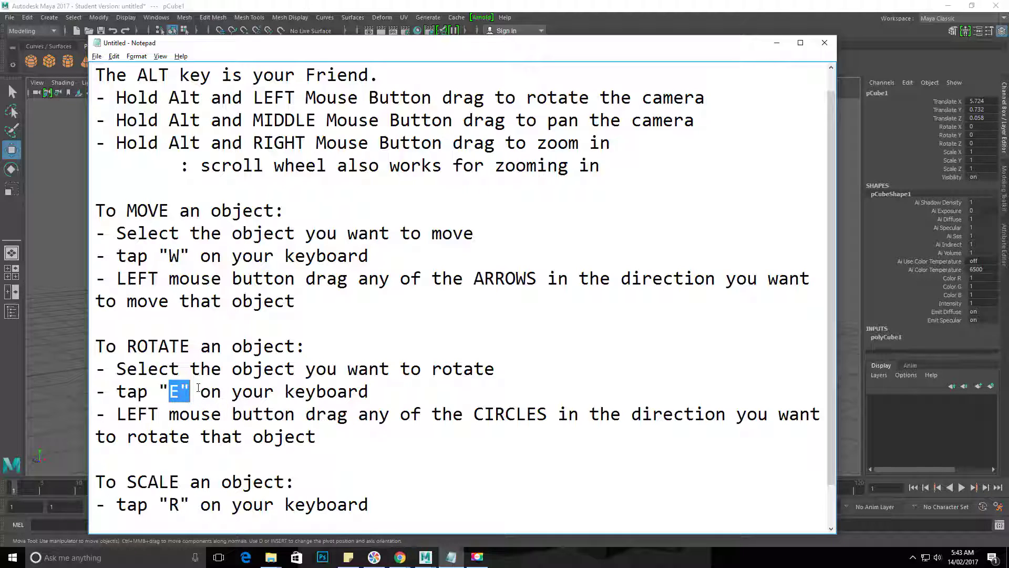
pyautogui.moveTo(169, 391); pyautogui.dragTo(180, 391)
pyautogui.doubleClick(507, 413)
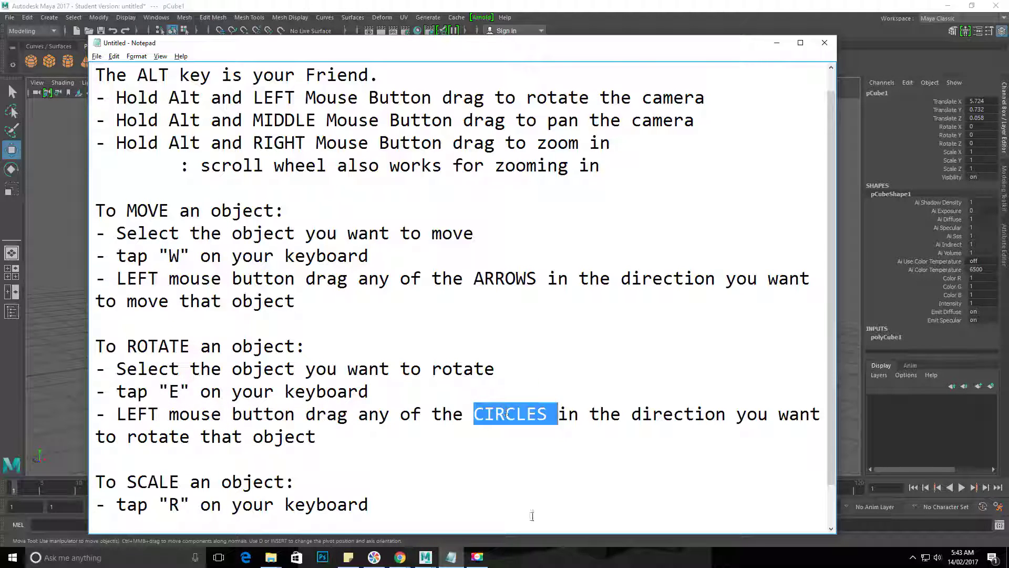
# - Return to Maya and activate the Rotate tool on the bottom cube
pyautogui.click(472, 5)
pyautogui.keyDown('alt'); pyautogui.moveTo(536, 463); pyautogui.dragTo(577, 443); pyautogui.keyUp('alt')
pyautogui.scroll(4, 577, 442)
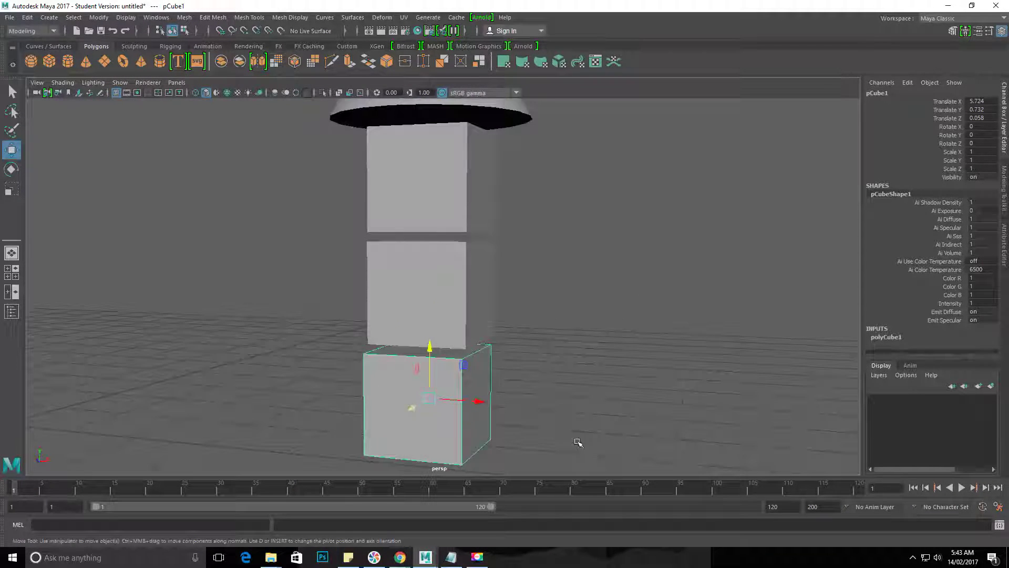
pyautogui.keyDown('alt'); pyautogui.moveTo(577, 443); pyautogui.dragTo(566, 397, button='middle'); pyautogui.keyUp('alt')
pyautogui.scroll(-1, 536, 399)
pyautogui.keyDown('alt'); pyautogui.moveTo(504, 400); pyautogui.dragTo(421, 302); pyautogui.keyUp('alt')
pyautogui.press('e')
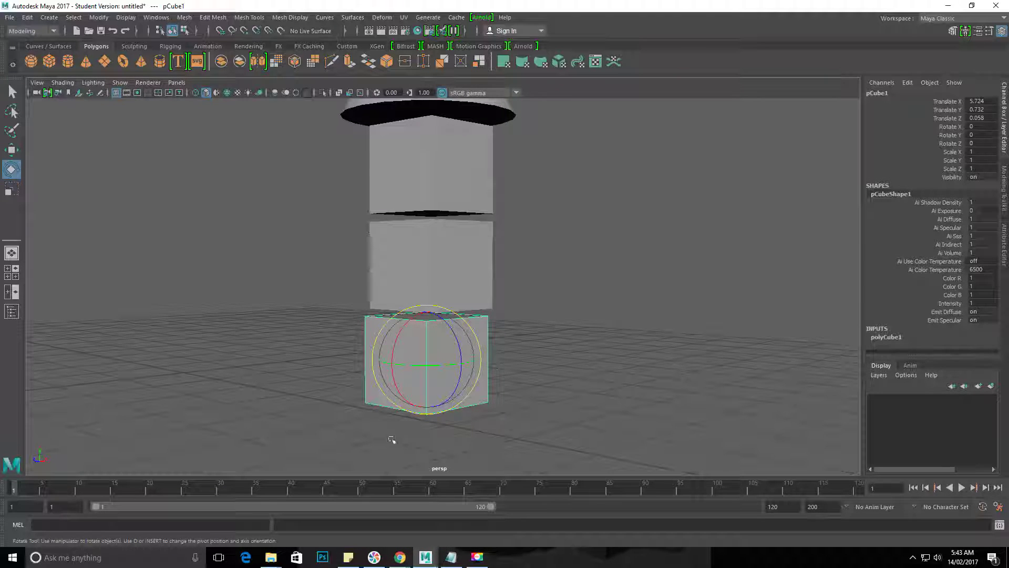
# - Try rotating the bottom cube about 46° around its X axis, and undo the rotation
pyautogui.keyDown('alt'); pyautogui.moveTo(518, 315); pyautogui.dragTo(532, 409); pyautogui.keyUp('alt')
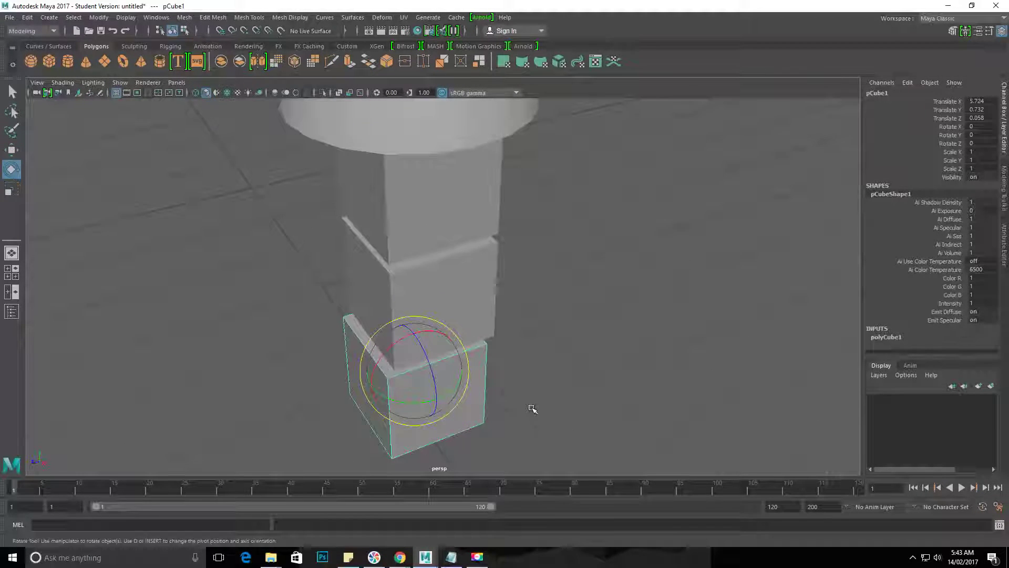
pyautogui.keyDown('alt'); pyautogui.moveTo(533, 409); pyautogui.dragTo(530, 373, button='middle'); pyautogui.keyUp('alt')
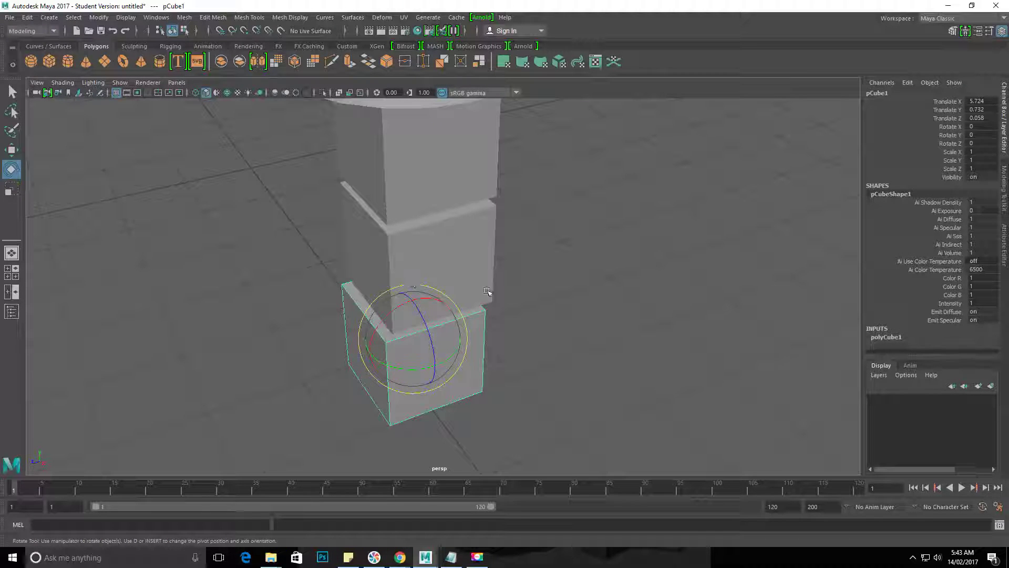
pyautogui.keyDown('alt'); pyautogui.moveTo(498, 443); pyautogui.dragTo(536, 423); pyautogui.keyUp('alt')
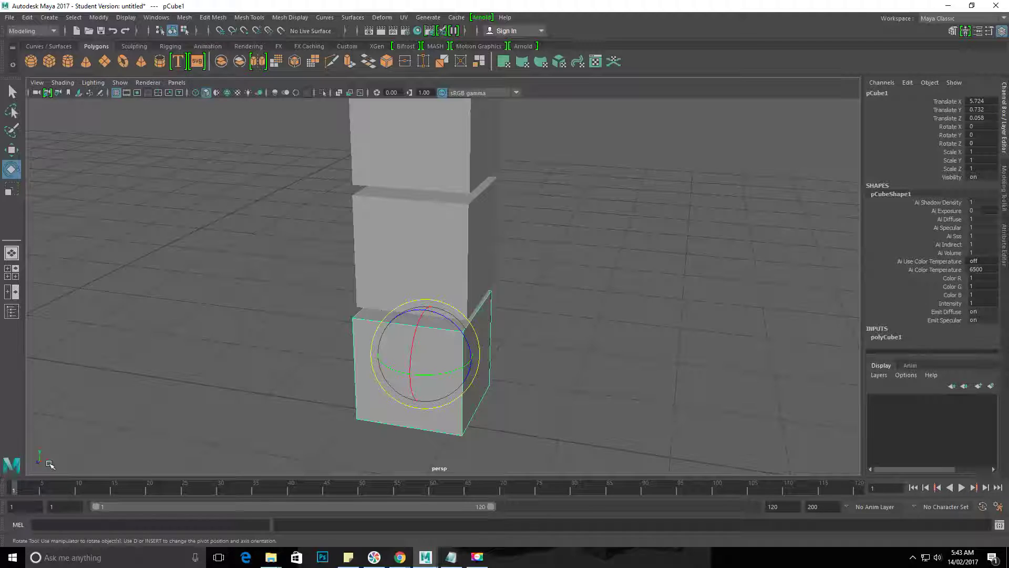
pyautogui.moveTo(250, 294)
pyautogui.keyDown('alt'); pyautogui.mouseDown()
pyautogui.moveTo(223, 288)
pyautogui.moveTo(254, 280)
pyautogui.mouseUp(); pyautogui.keyUp('alt')
pyautogui.moveTo(406, 316); pyautogui.dragTo(390, 342)
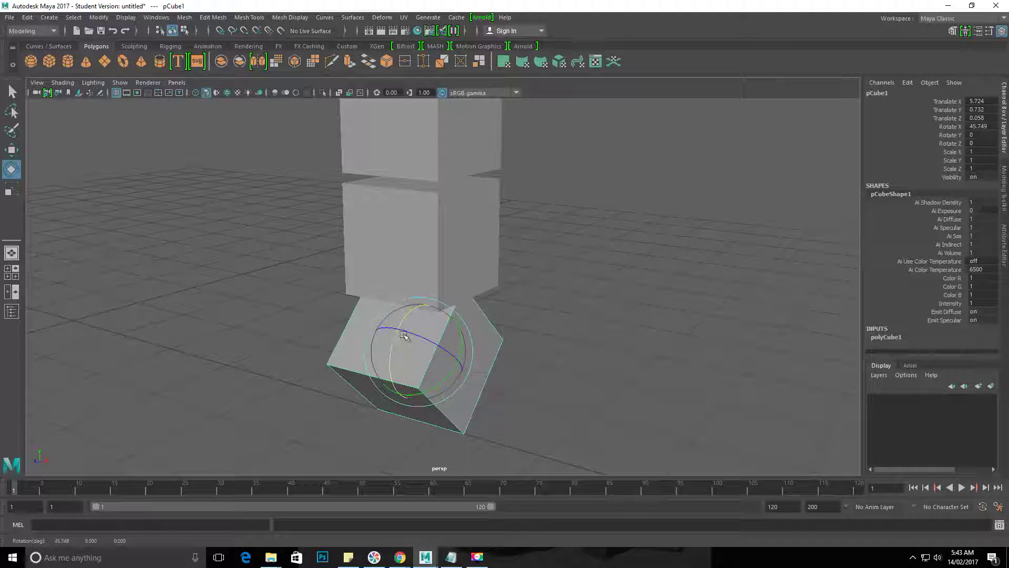
pyautogui.hotkey('ctrl', 'z')
# - Try rotating the bottom cube about -12° around its Z axis, and undo the rotation
pyautogui.keyDown('alt'); pyautogui.moveTo(539, 356); pyautogui.dragTo(450, 398); pyautogui.keyUp('alt')
pyautogui.keyDown('alt'); pyautogui.moveTo(451, 398); pyautogui.dragTo(431, 375, button='right'); pyautogui.keyUp('alt')
pyautogui.keyDown('alt'); pyautogui.moveTo(431, 374); pyautogui.dragTo(421, 348); pyautogui.keyUp('alt')
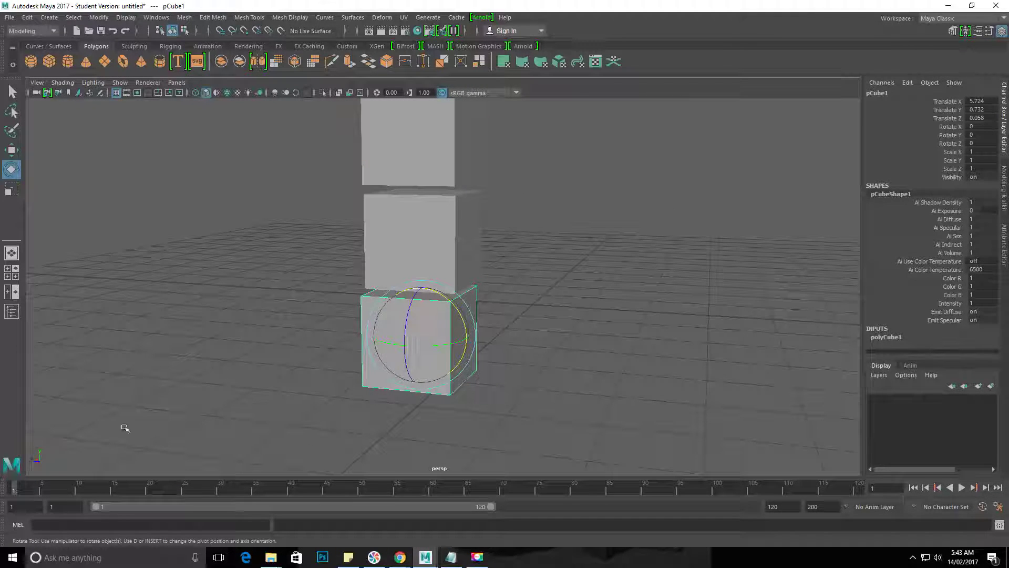
pyautogui.keyDown('alt'); pyautogui.moveTo(51, 452); pyautogui.dragTo(70, 460); pyautogui.keyUp('alt')
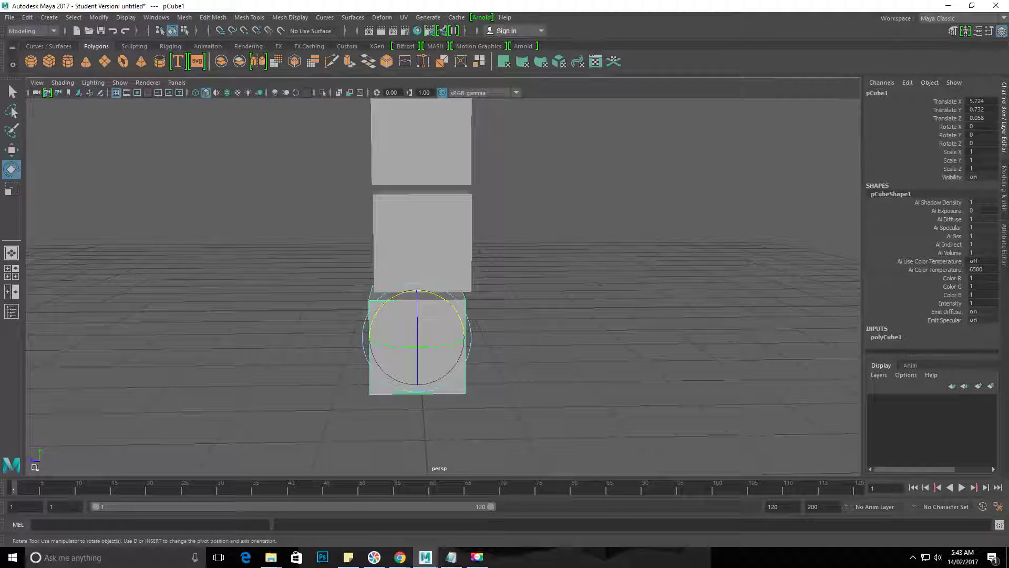
pyautogui.keyDown('alt'); pyautogui.moveTo(457, 355); pyautogui.dragTo(401, 325); pyautogui.keyUp('alt')
pyautogui.hotkey('ctrl', 'z')
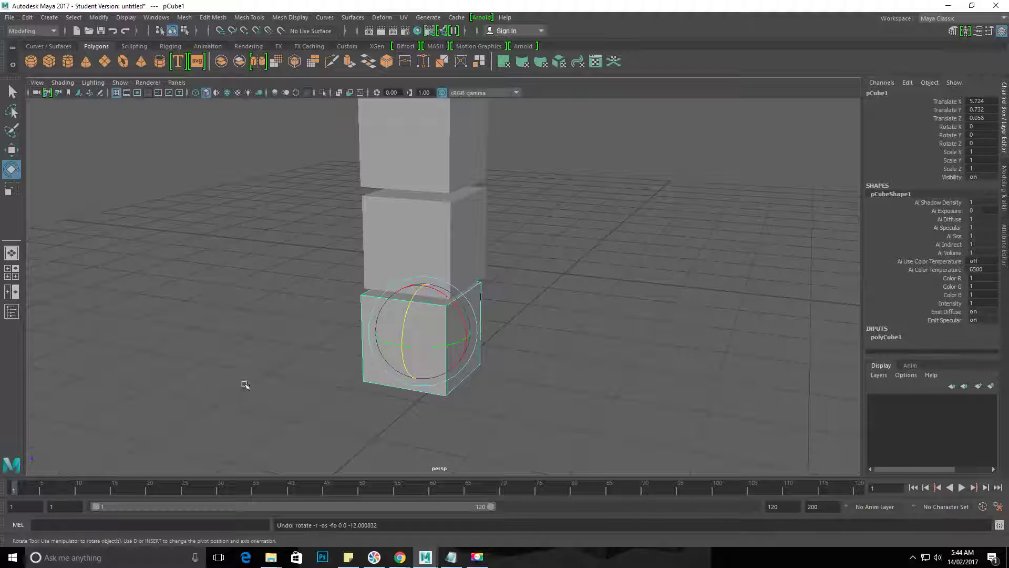
# - Rotate the bottom cube freehand around its Y axis to about 120°
pyautogui.keyDown('alt'); pyautogui.moveTo(244, 387); pyautogui.dragTo(443, 373); pyautogui.keyUp('alt')
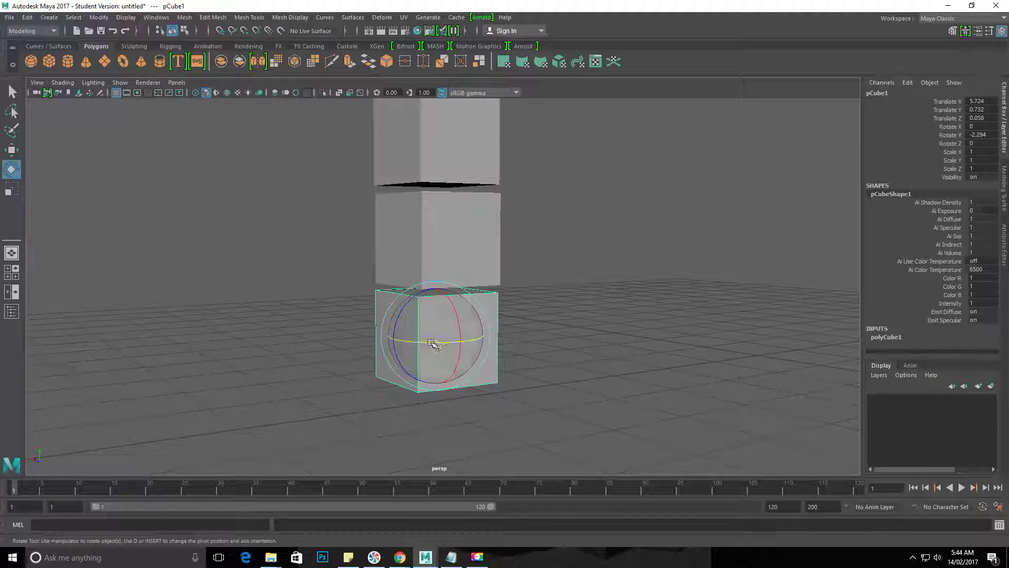
pyautogui.moveTo(431, 342); pyautogui.dragTo(456, 343)
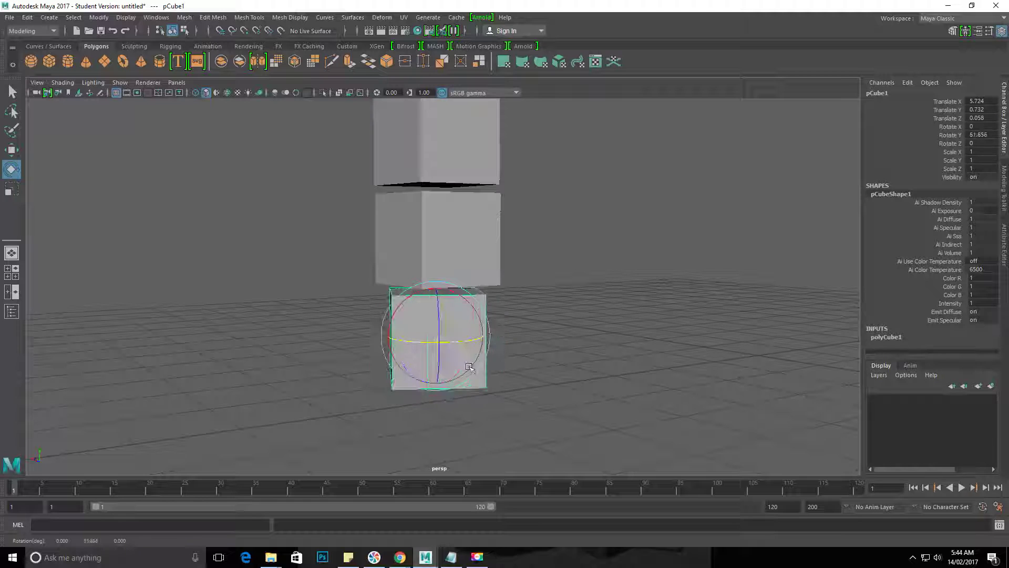
pyautogui.keyDown('alt'); pyautogui.moveTo(398, 343); pyautogui.dragTo(412, 345); pyautogui.keyUp('alt')
pyautogui.click(551, 342)
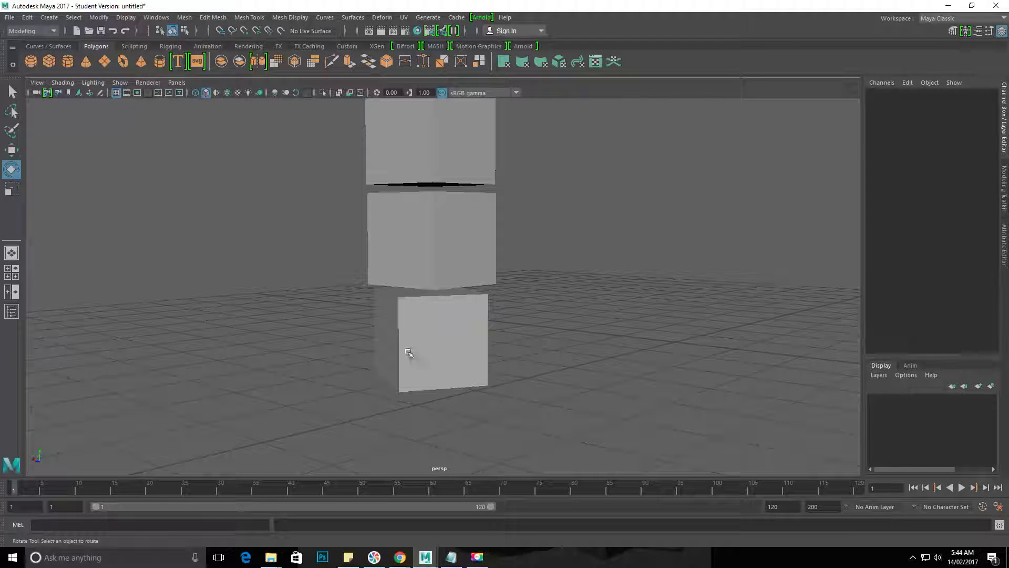
pyautogui.click(429, 331)
pyautogui.moveTo(417, 344); pyautogui.dragTo(467, 350)
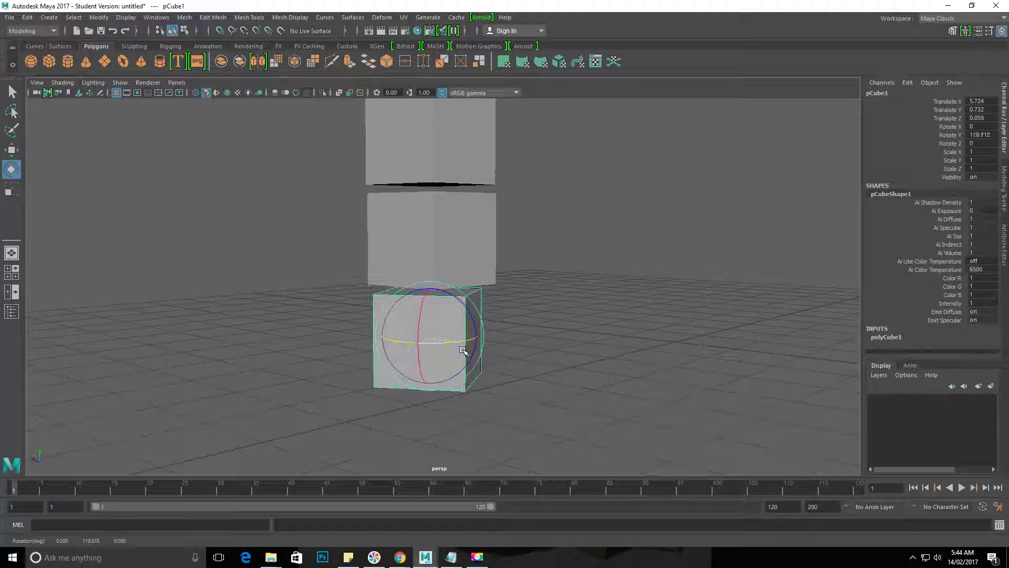
# - Set the bottom cube's Rotate Y to exactly 90
pyautogui.doubleClick(981, 134)
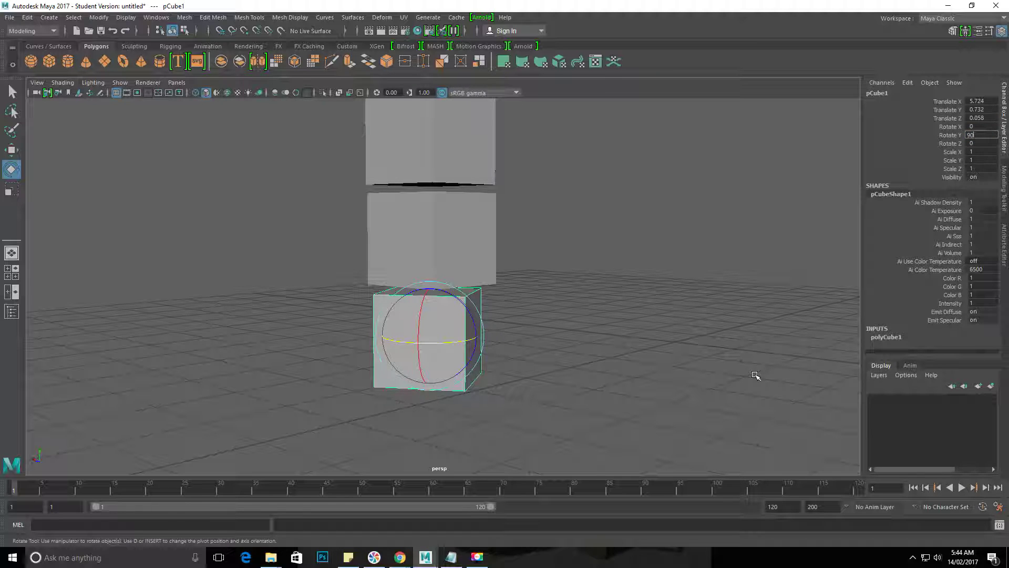
pyautogui.write('90')
pyautogui.press('Return')
pyautogui.keyDown('alt'); pyautogui.moveTo(582, 232); pyautogui.dragTo(545, 236); pyautogui.keyUp('alt')
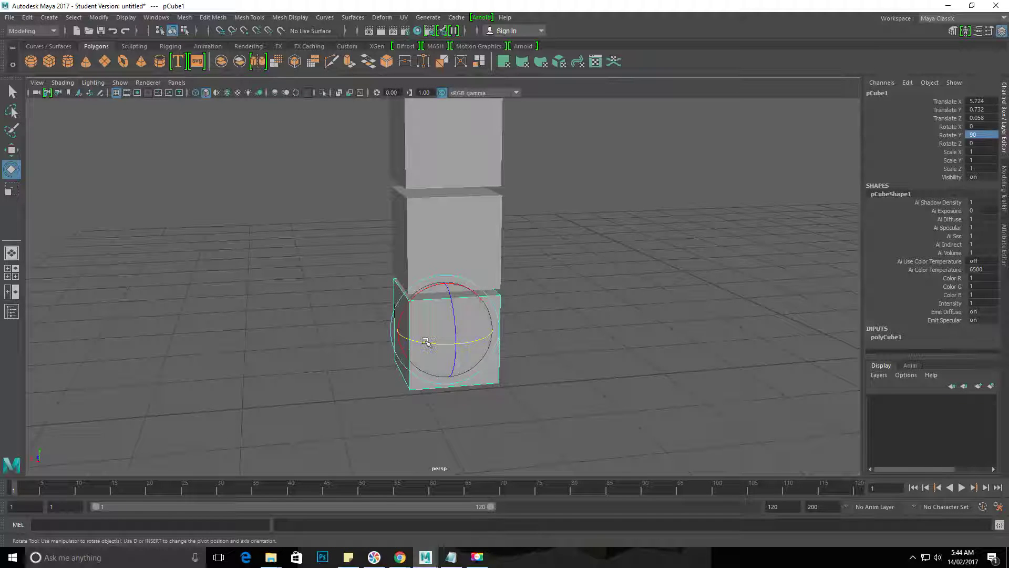
# - Twist the bottom, middle and top cubes freehand around their Y axes to different angles, and clear the selection
pyautogui.moveTo(426, 341); pyautogui.dragTo(444, 345)
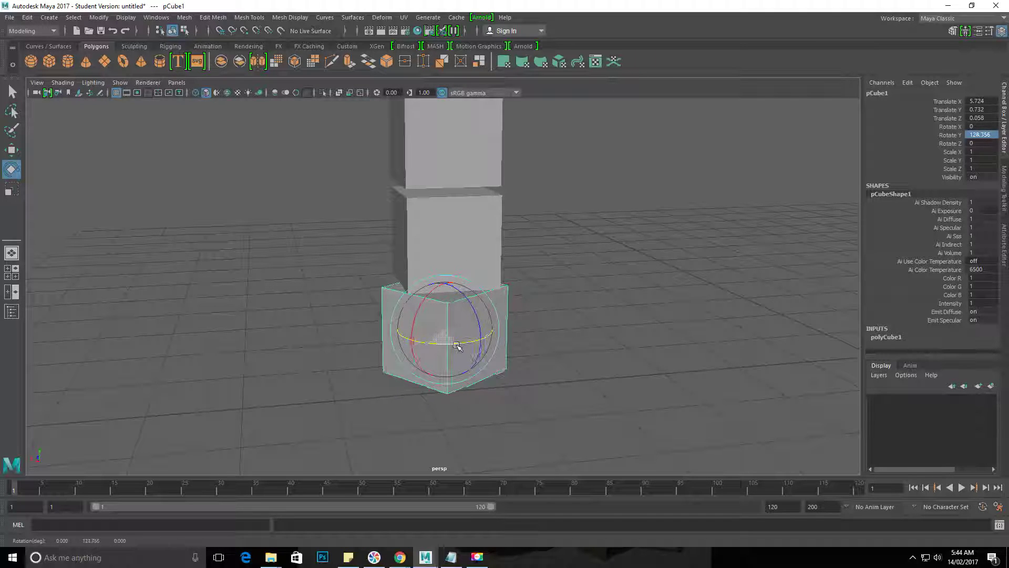
pyautogui.click(466, 225)
pyautogui.moveTo(444, 241); pyautogui.dragTo(450, 243)
pyautogui.click(430, 146)
pyautogui.click(451, 338)
pyautogui.keyDown('shift'); pyautogui.click(456, 245); pyautogui.keyUp('shift')
pyautogui.keyDown('shift'); pyautogui.click(447, 174); pyautogui.keyUp('shift')
pyautogui.keyDown('alt'); pyautogui.moveTo(445, 215); pyautogui.dragTo(476, 215); pyautogui.keyUp('alt')
pyautogui.moveTo(439, 138); pyautogui.dragTo(453, 140)
pyautogui.click(655, 253)
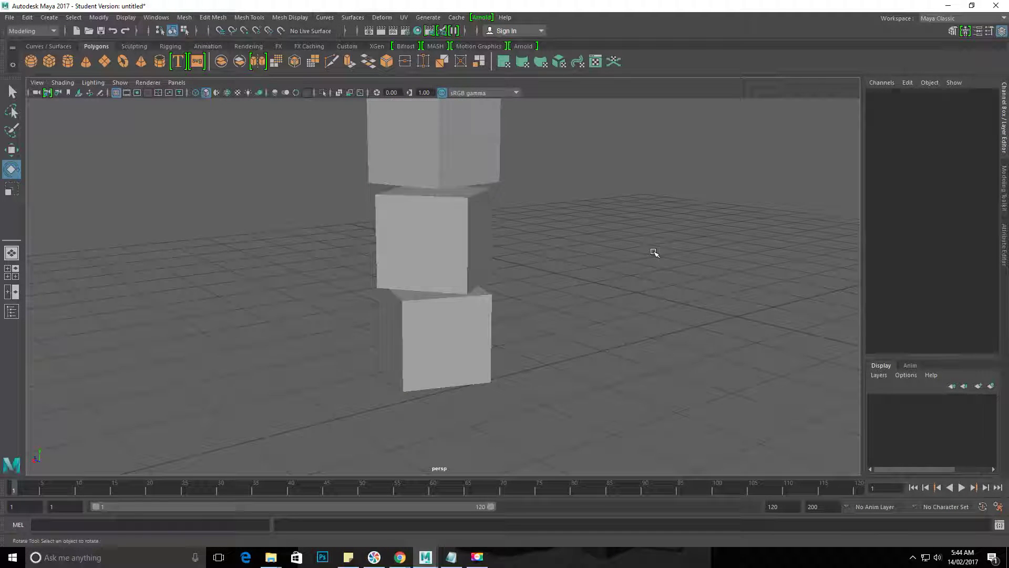
# - Examine the whole twisted tower from several sides and from above
pyautogui.keyDown('alt'); pyautogui.moveTo(655, 253); pyautogui.dragTo(531, 248); pyautogui.keyUp('alt')
pyautogui.scroll(-3, 513, 231)
pyautogui.keyDown('alt'); pyautogui.moveTo(512, 231); pyautogui.dragTo(539, 302, button='middle'); pyautogui.keyUp('alt')
pyautogui.keyDown('alt'); pyautogui.moveTo(539, 302); pyautogui.dragTo(631, 322); pyautogui.keyUp('alt')
pyautogui.hotkey('ctrl', 'z')
pyautogui.hotkey('ctrl', 'z')
pyautogui.hotkey('ctrl', 'z')
pyautogui.hotkey('ctrl', 'z')
pyautogui.hotkey('ctrl', 'z')
pyautogui.hotkey('ctrl', 'z')
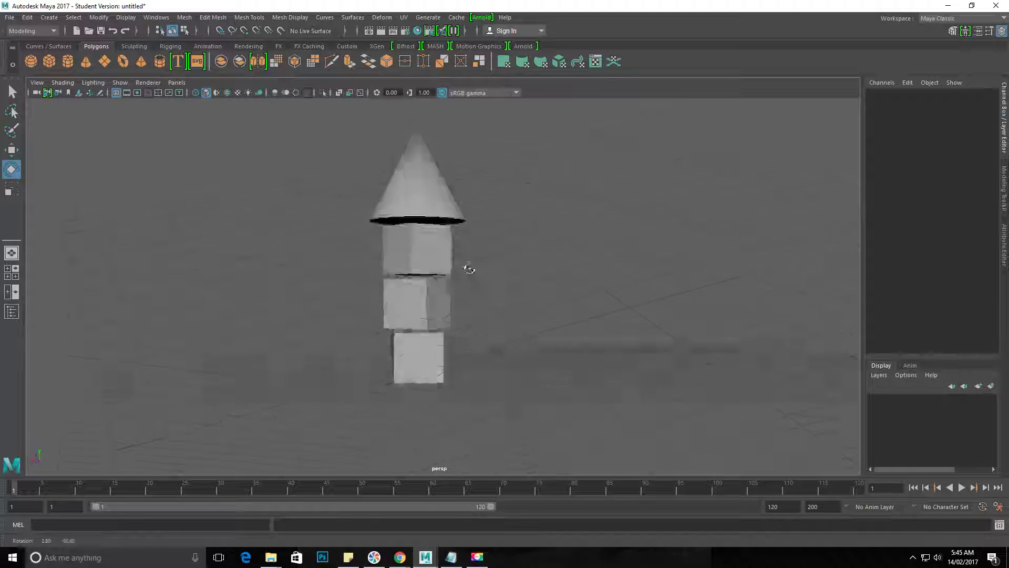
pyautogui.hotkey('ctrl', 'z')
pyautogui.hotkey('ctrl', 'z')
pyautogui.hotkey('ctrl', 'z')
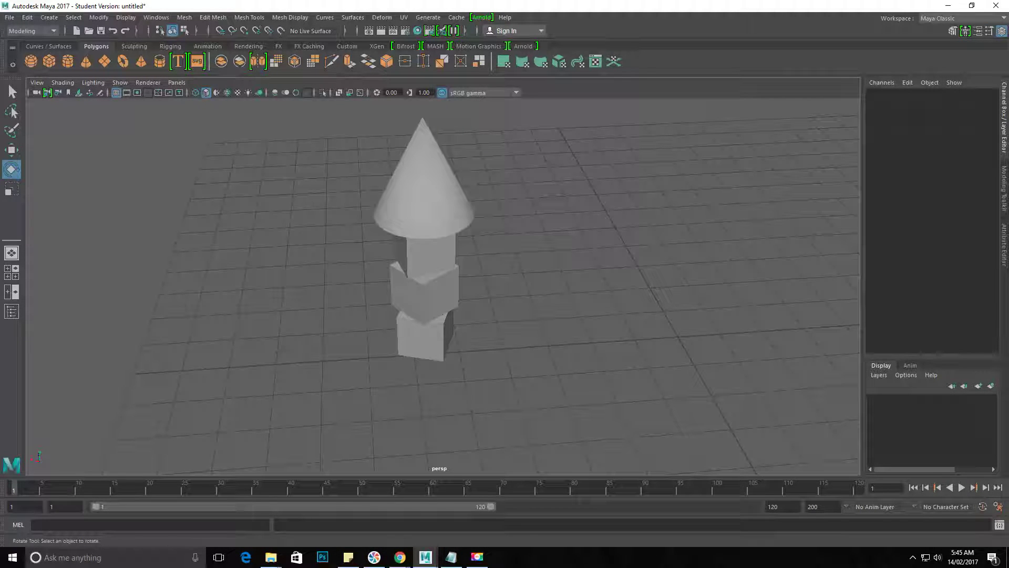
pyautogui.hotkey('ctrl', 'z')
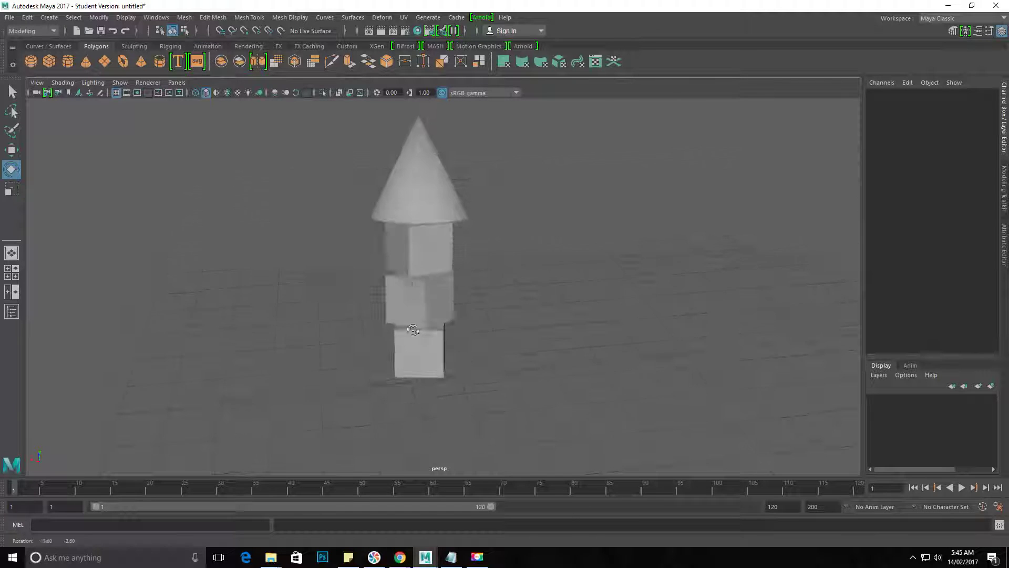
# - Try spinning the cone around its Z axis to about -1310°, and undo the rotation
pyautogui.click(414, 172)
pyautogui.keyDown('alt'); pyautogui.moveTo(484, 172); pyautogui.dragTo(536, 212, button='right'); pyautogui.keyUp('alt')
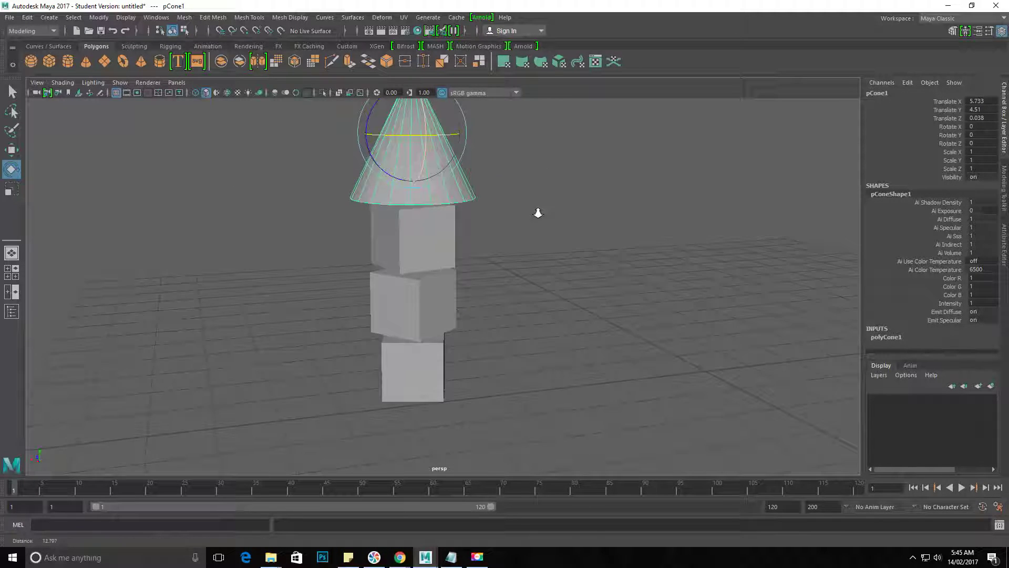
pyautogui.keyDown('alt'); pyautogui.moveTo(521, 184); pyautogui.dragTo(523, 295, button='middle'); pyautogui.keyUp('alt')
pyautogui.moveTo(406, 196); pyautogui.dragTo(732, 160)
pyautogui.click(983, 143)
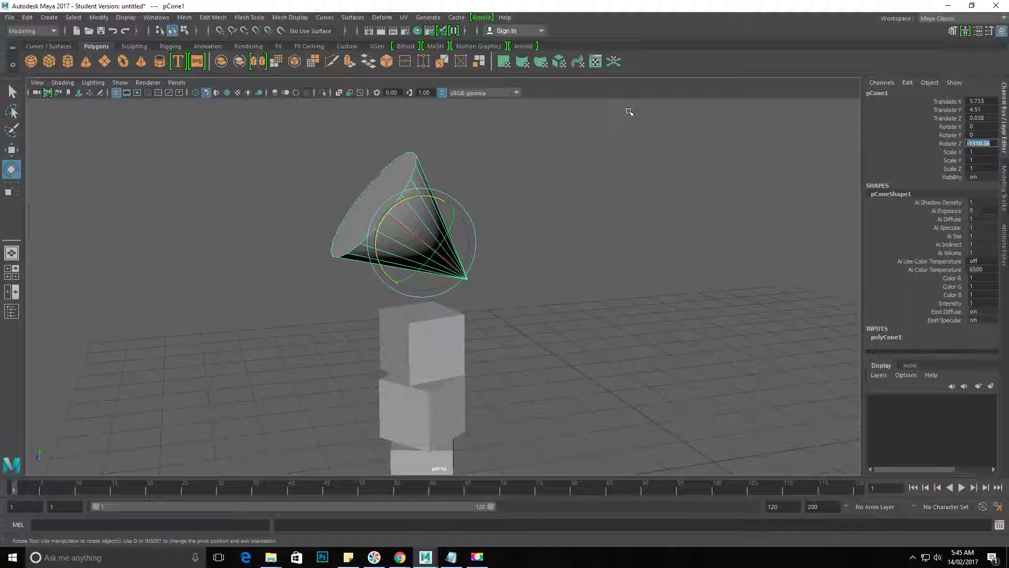
pyautogui.click(395, 292)
pyautogui.hotkey('ctrl', 'z')
pyautogui.hotkey('ctrl', 'z')
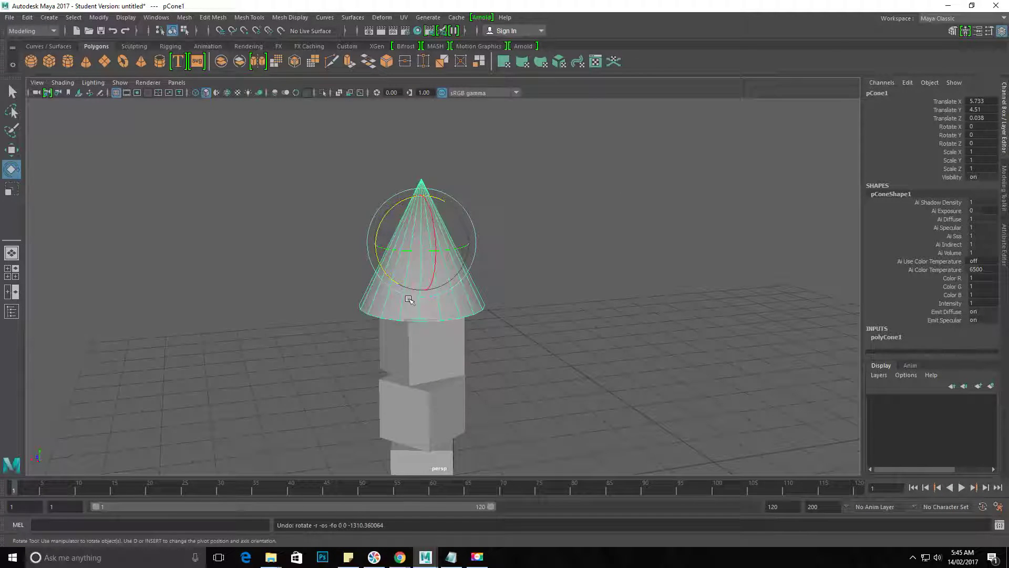
# - Try tipping the cone about -93° around its Z axis, and undo the rotation
pyautogui.keyDown('alt'); pyautogui.moveTo(409, 300); pyautogui.dragTo(351, 284, button='right'); pyautogui.keyUp('alt')
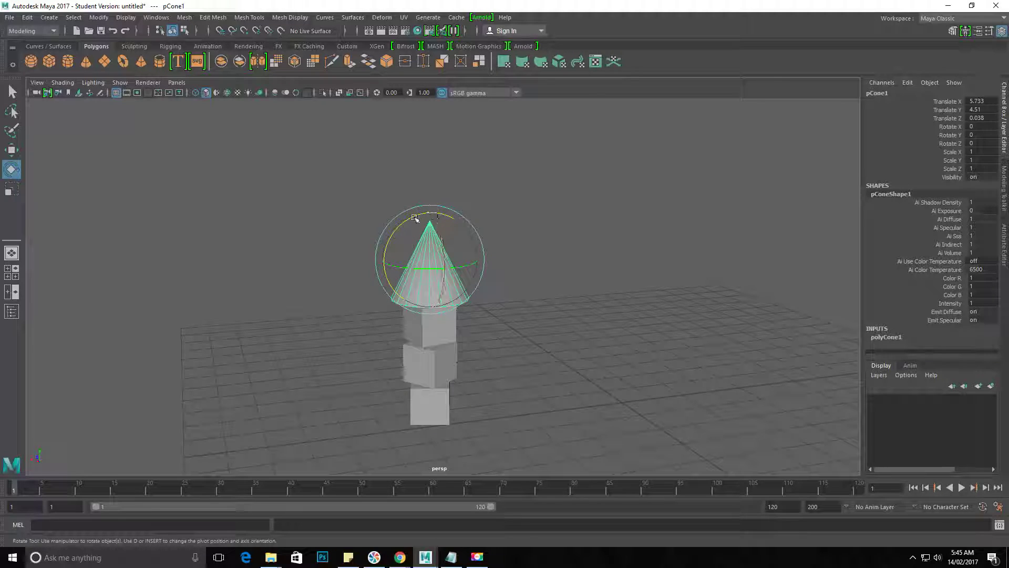
pyautogui.moveTo(415, 217); pyautogui.dragTo(301, 334)
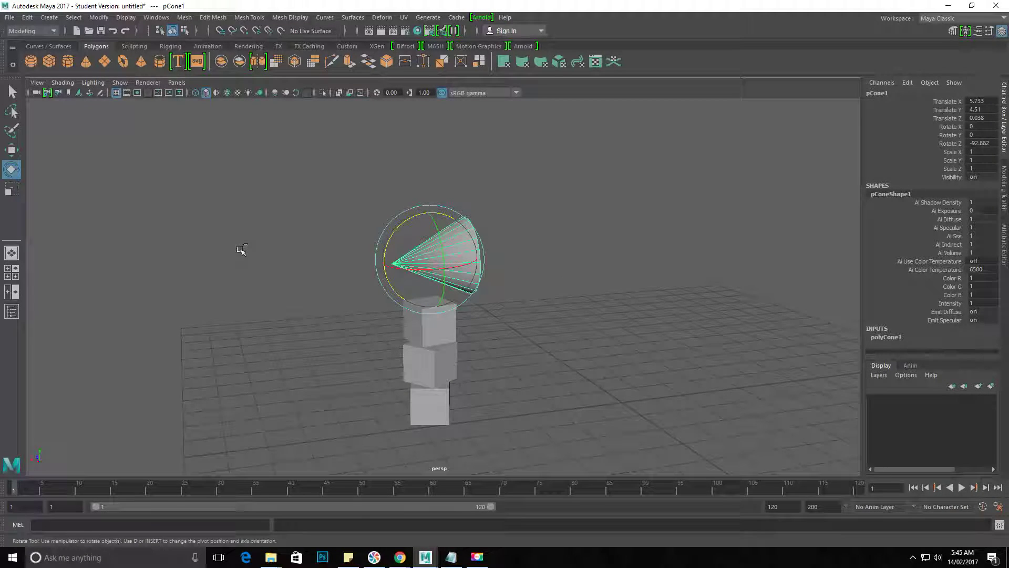
pyautogui.hotkey('ctrl', 'z')
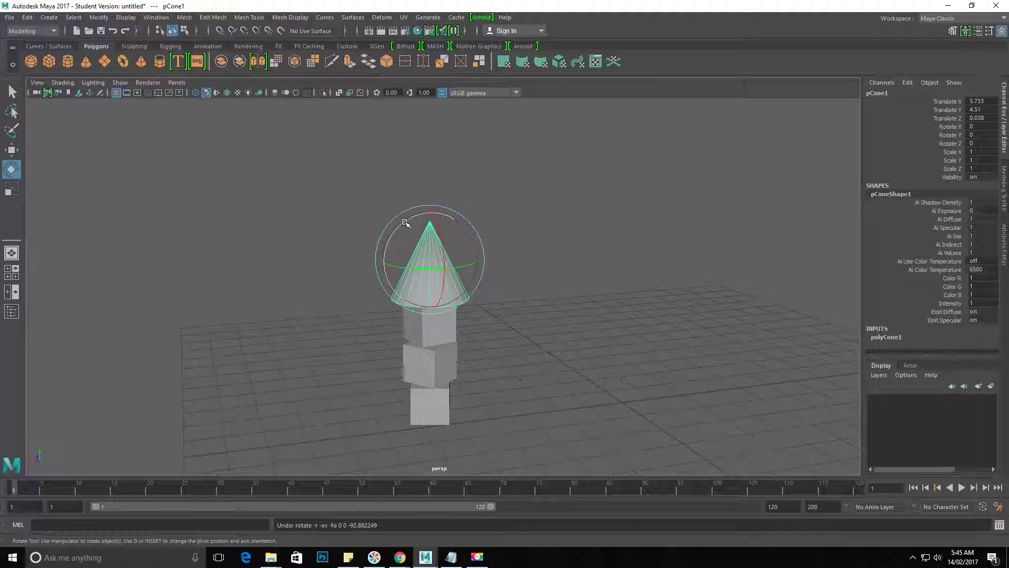
# - Spin the cone freehand around its Z axis, set its Rotate Z to 360, and deselect it
pyautogui.moveTo(406, 222); pyautogui.dragTo(578, 221)
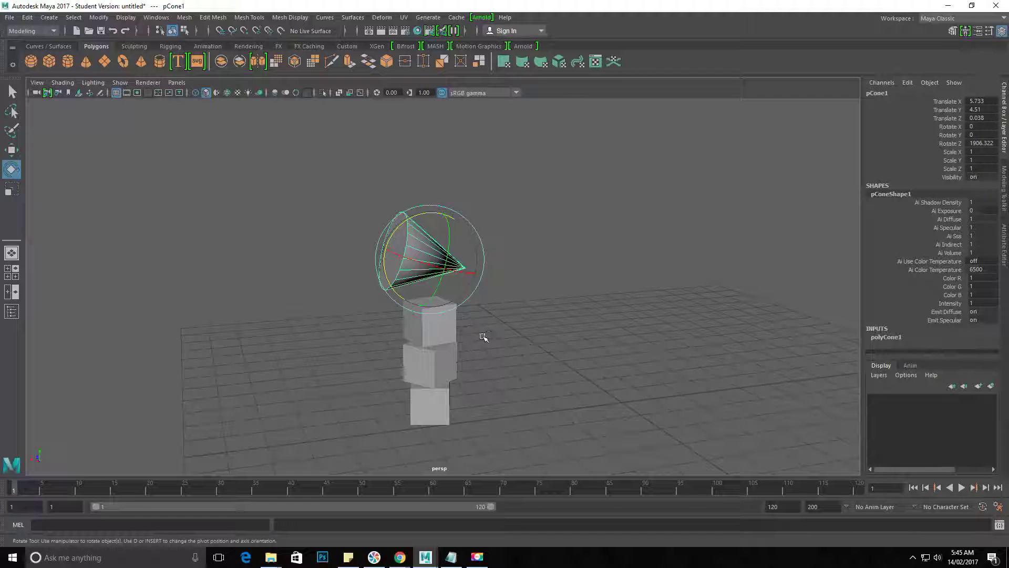
pyautogui.doubleClick(982, 143)
pyautogui.press('Return')
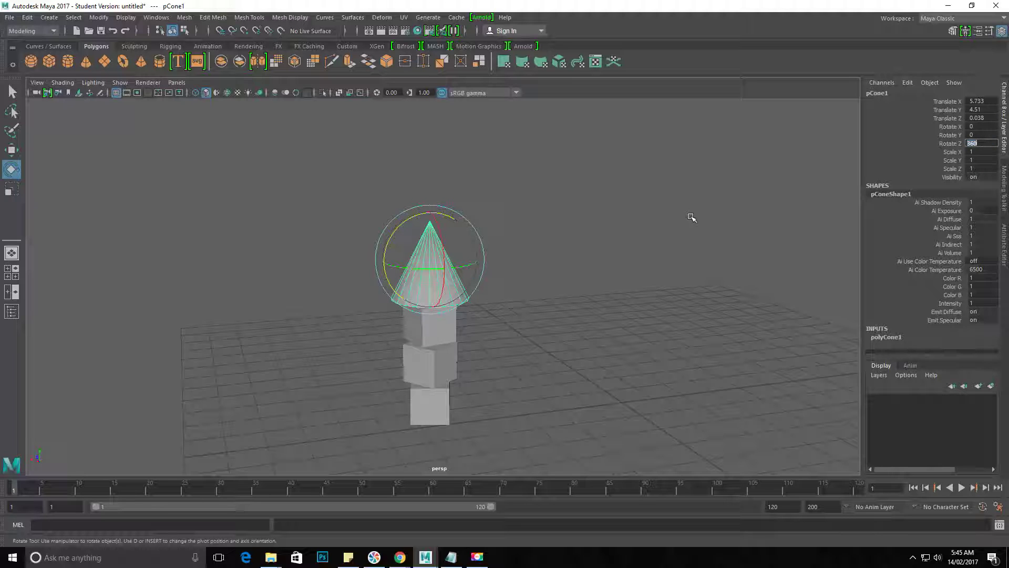
pyautogui.click(482, 333)
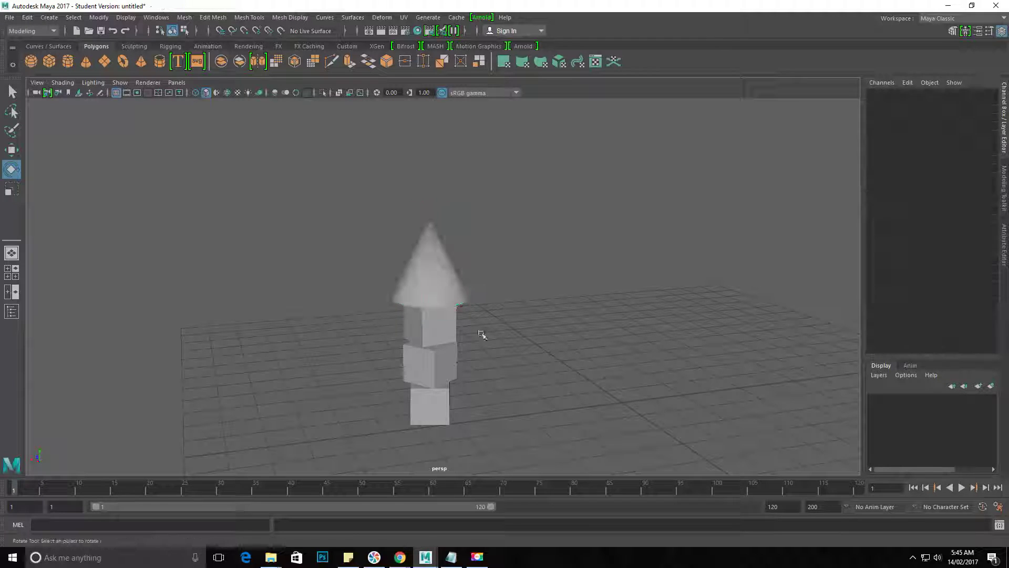
# - Reselect the cone and set its Rotate Z to 0
pyautogui.click(449, 284)
pyautogui.click(987, 142)
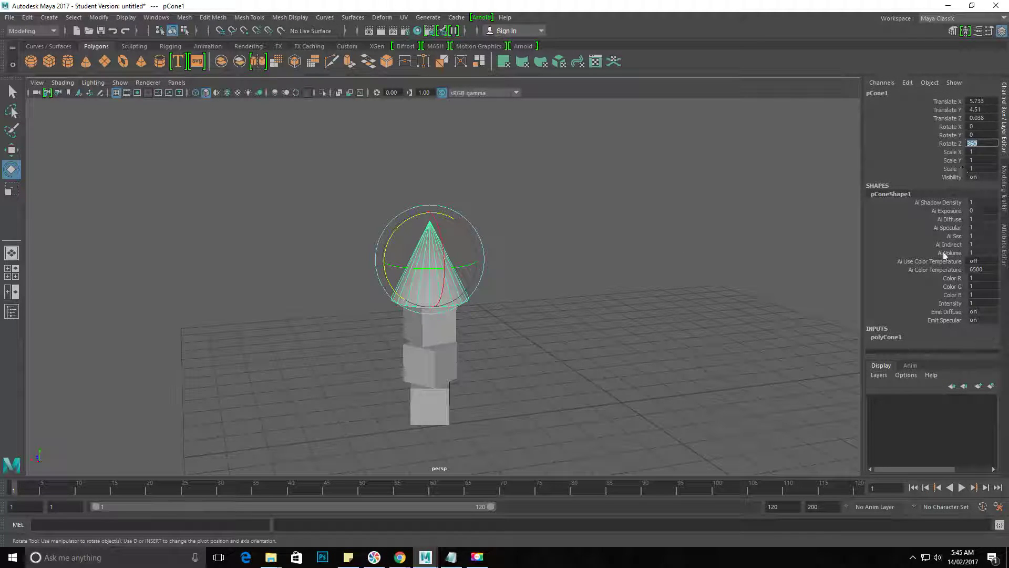
pyautogui.write('0')
pyautogui.press('Return')
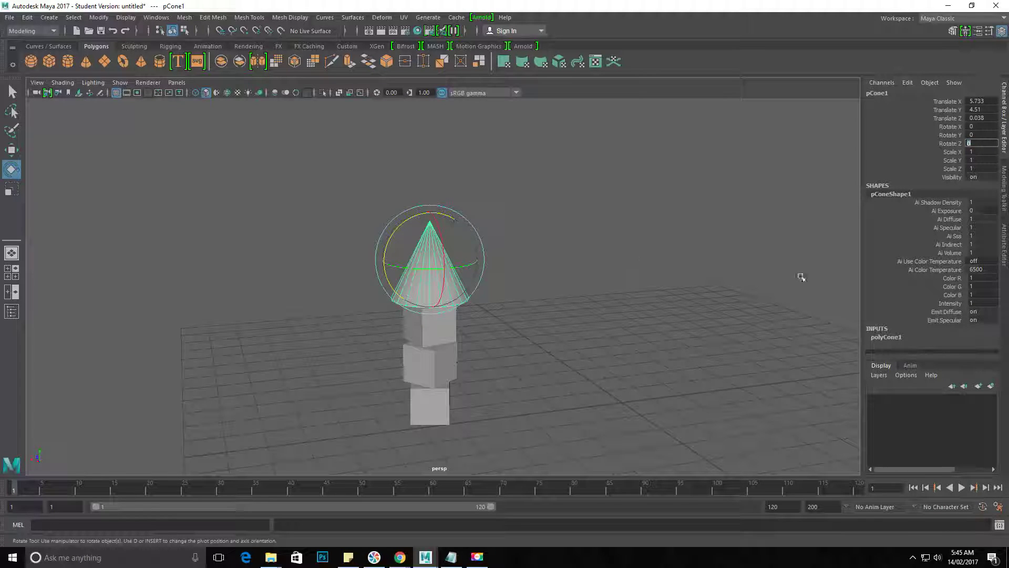